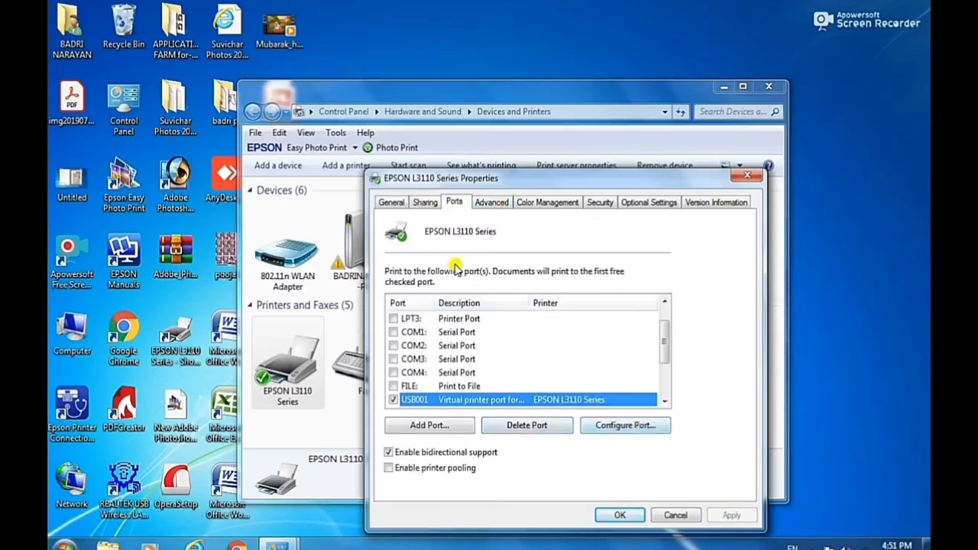
- Open the EPSON L3110 Series printing defaults from the advanced printer properties and show the maintenance utilities
click(502, 202)
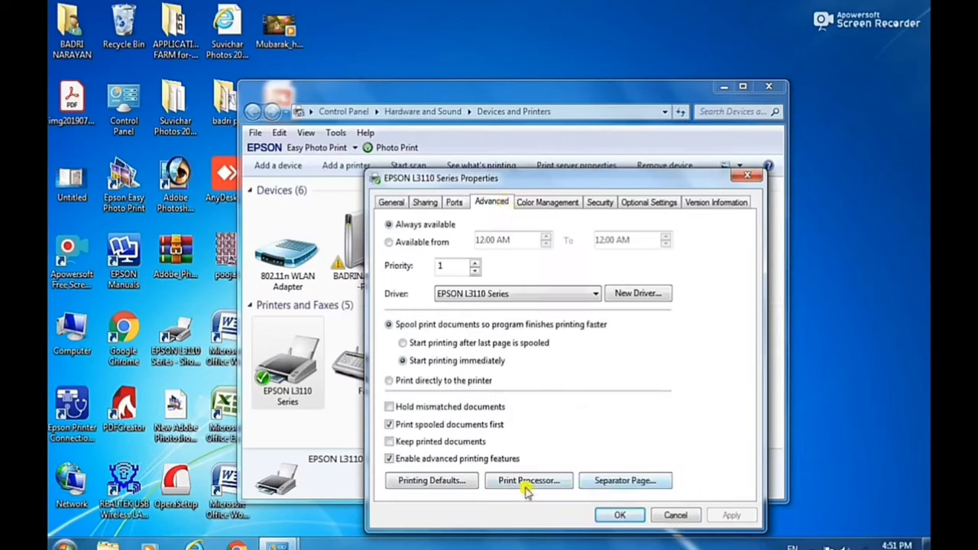
click(452, 486)
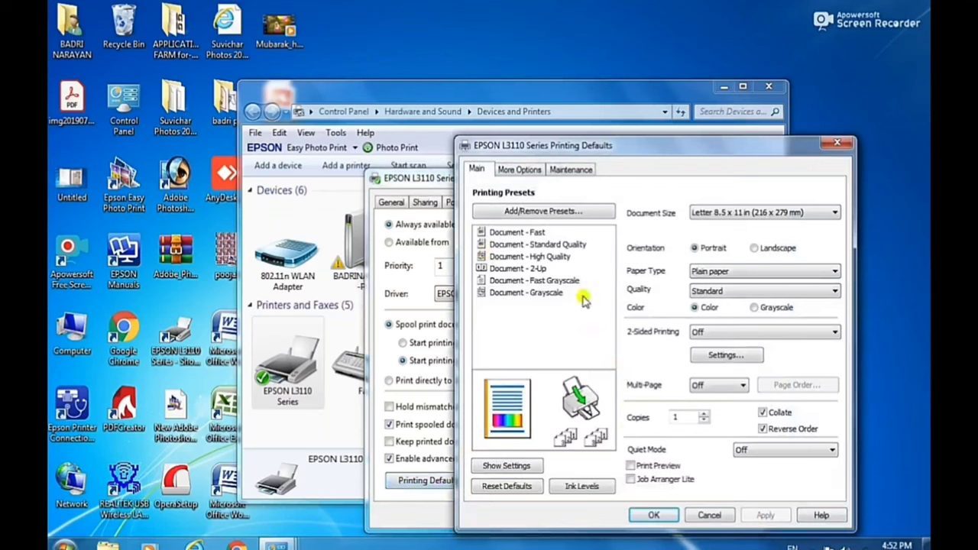
click(523, 172)
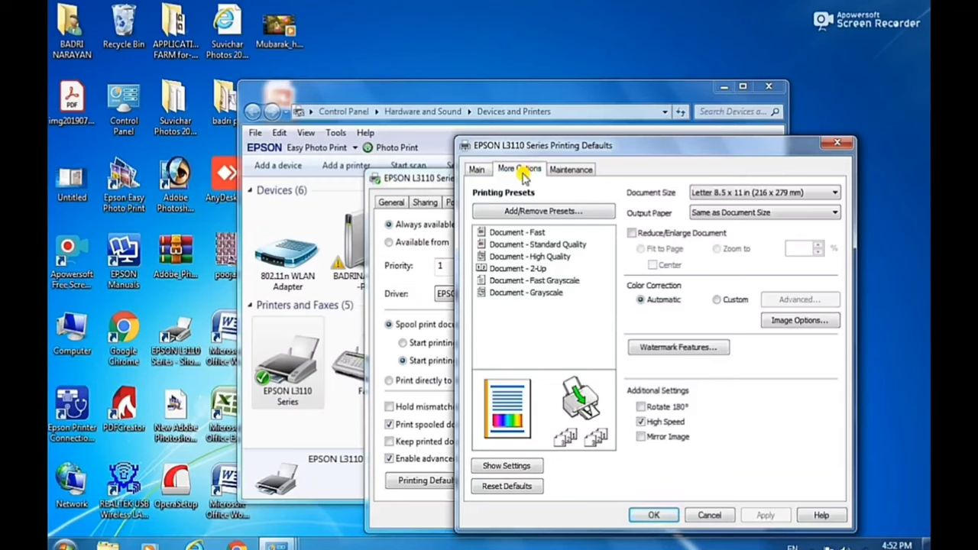
click(566, 173)
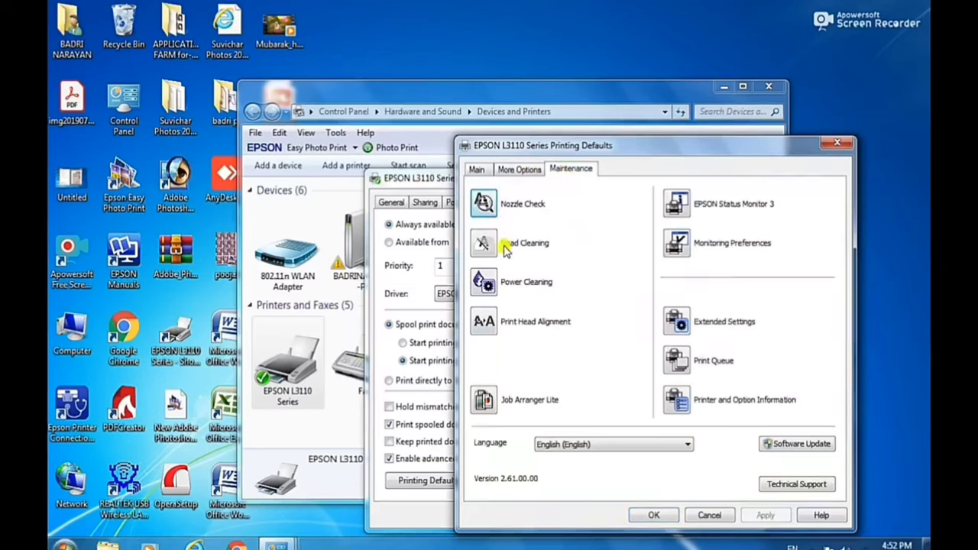
- Print a nozzle check pattern, compare it with the good and cleaning-needed samples, and finish the check without cleaning
click(483, 207)
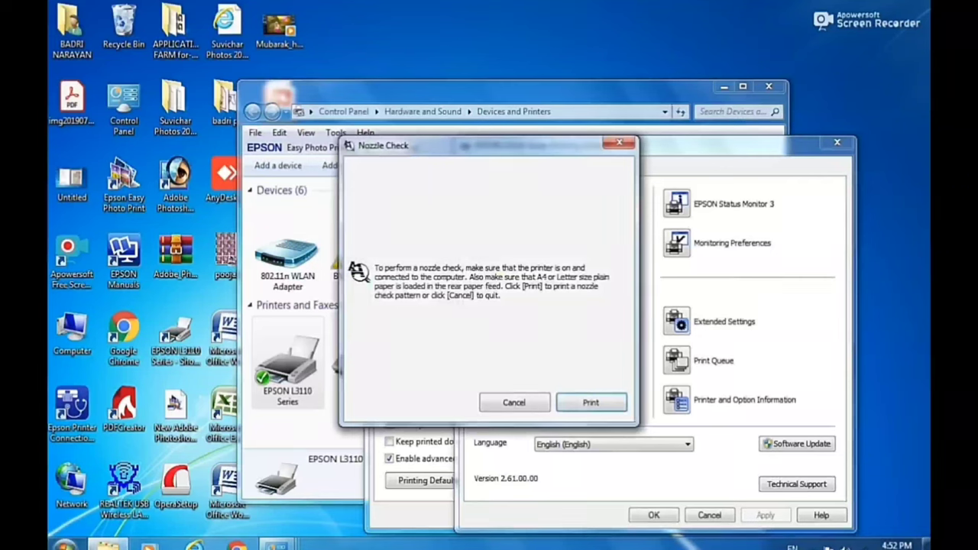
click(573, 402)
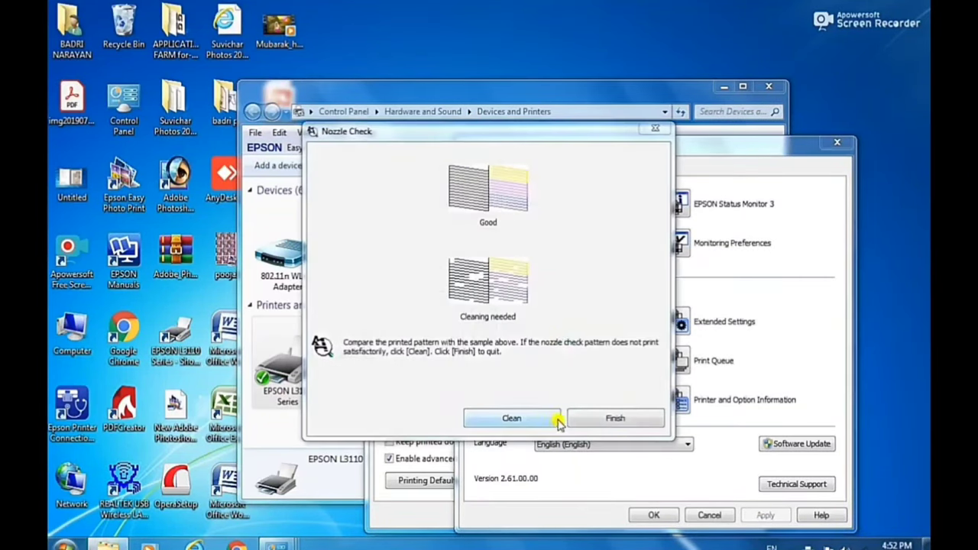
click(463, 288)
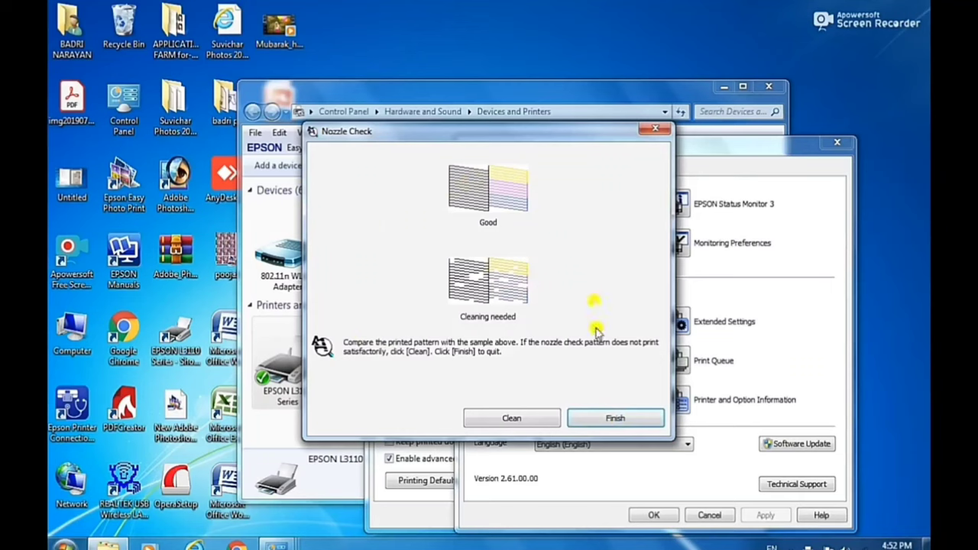
click(608, 419)
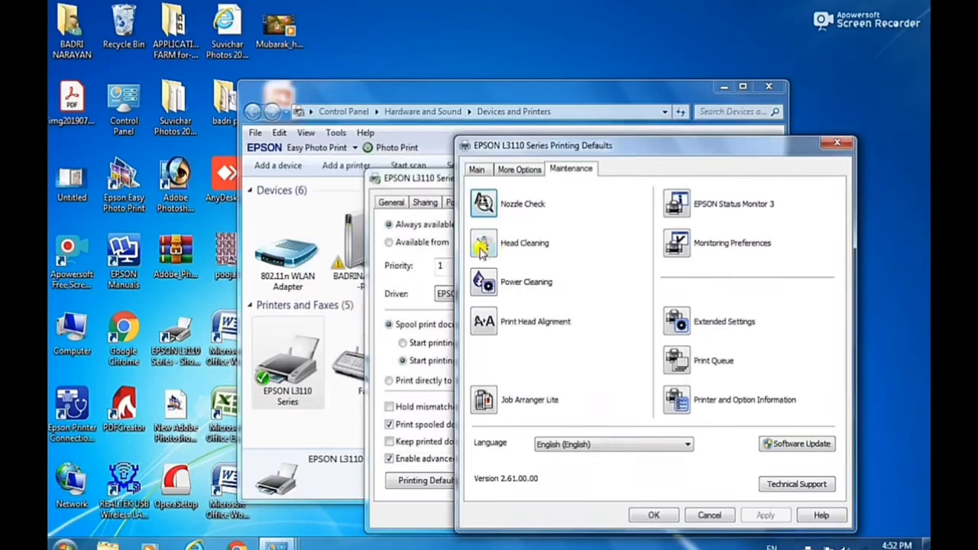
- Run Head Cleaning through to its finish, switching the Windows color scheme to Windows 7 Basic when asked
click(483, 249)
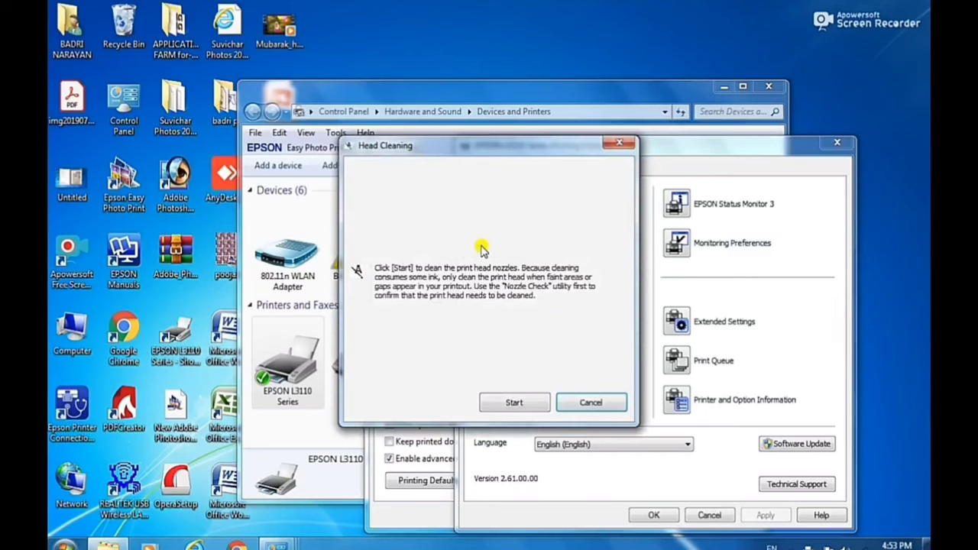
click(514, 402)
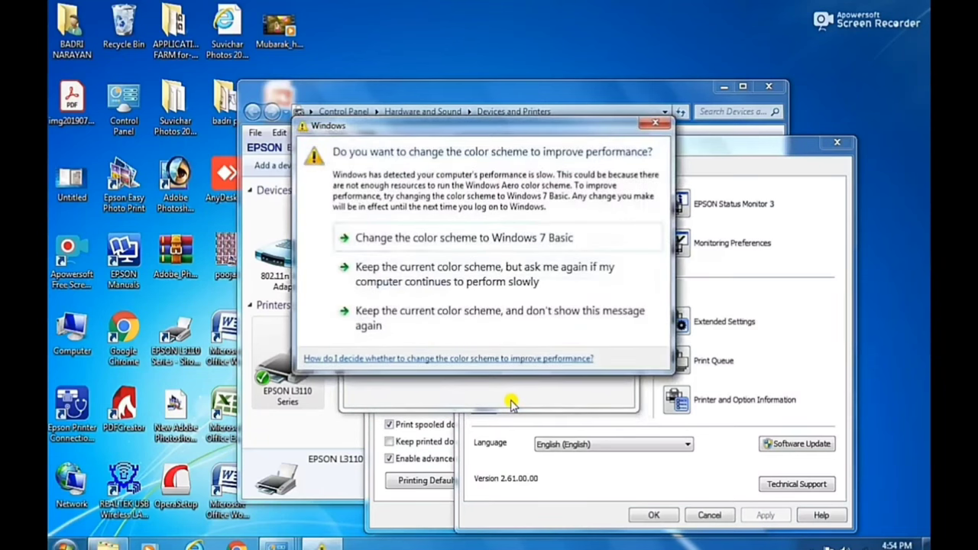
click(361, 239)
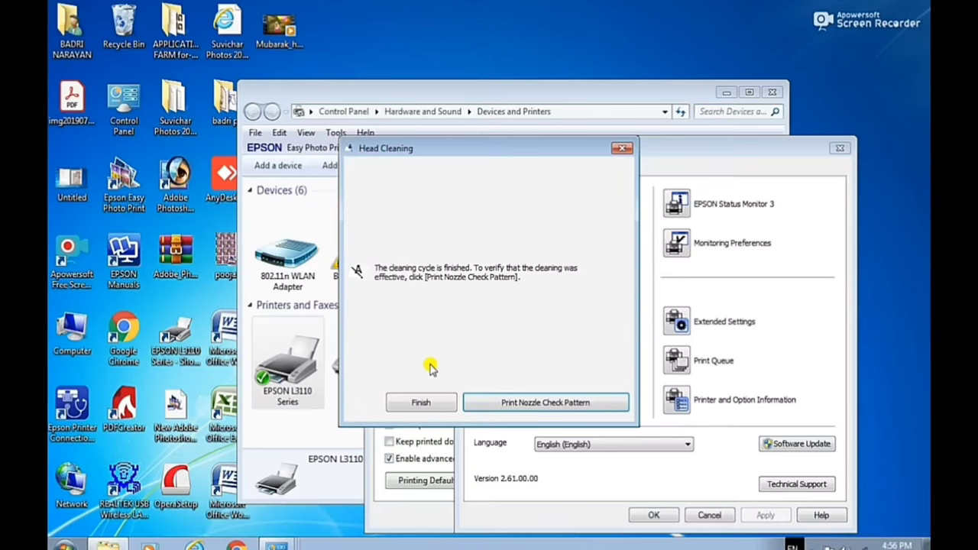
click(417, 402)
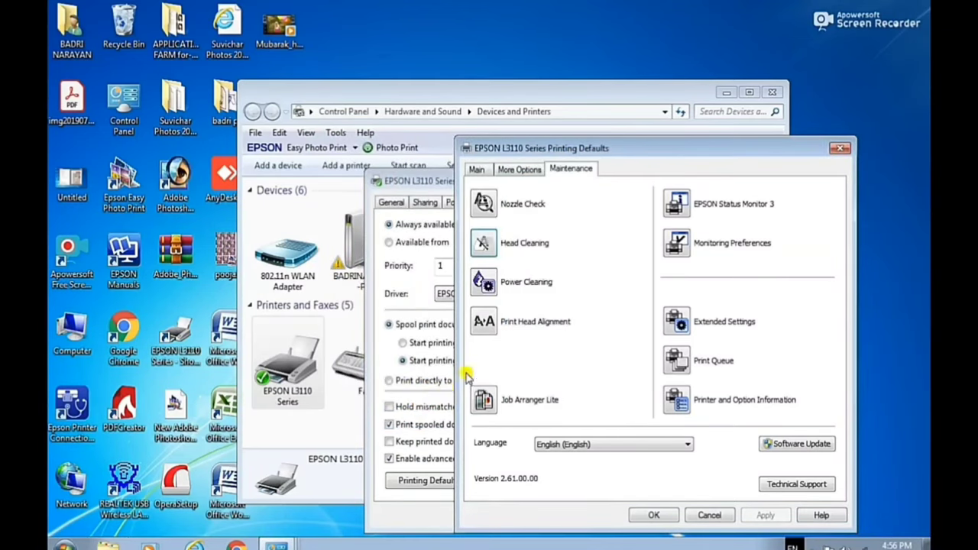
- Run Power Cleaning to its finish, confirming that the ink tanks hold enough ink and that a 12-hour interval is required between cleanings
click(483, 284)
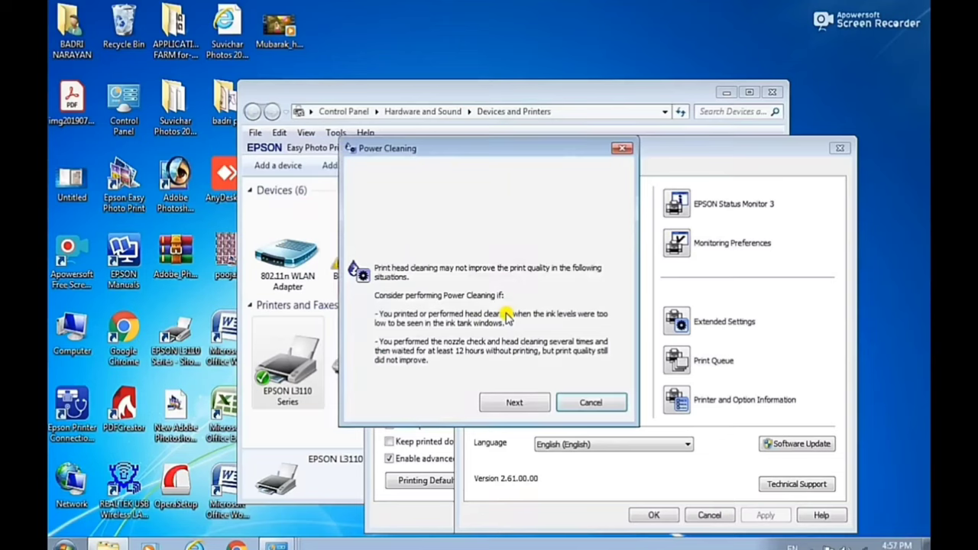
click(532, 402)
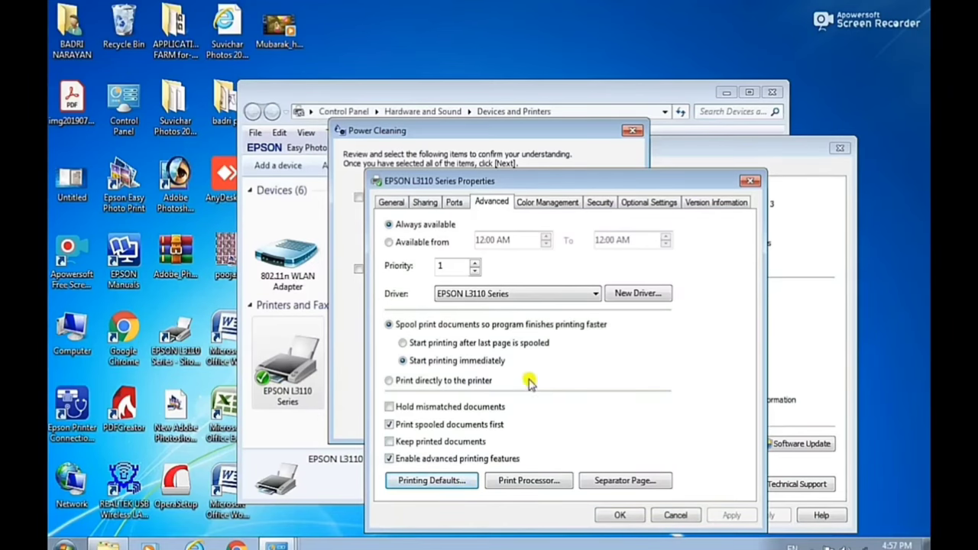
click(422, 481)
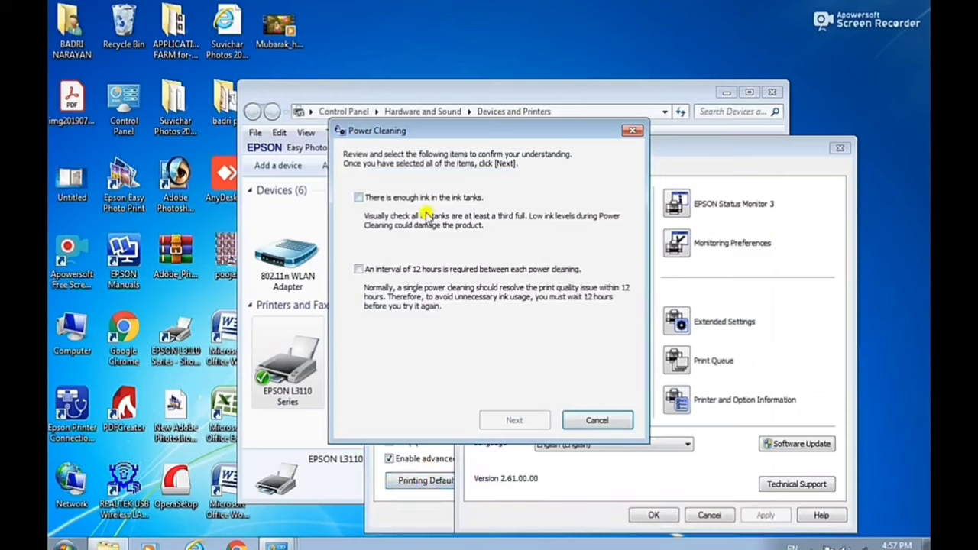
click(359, 198)
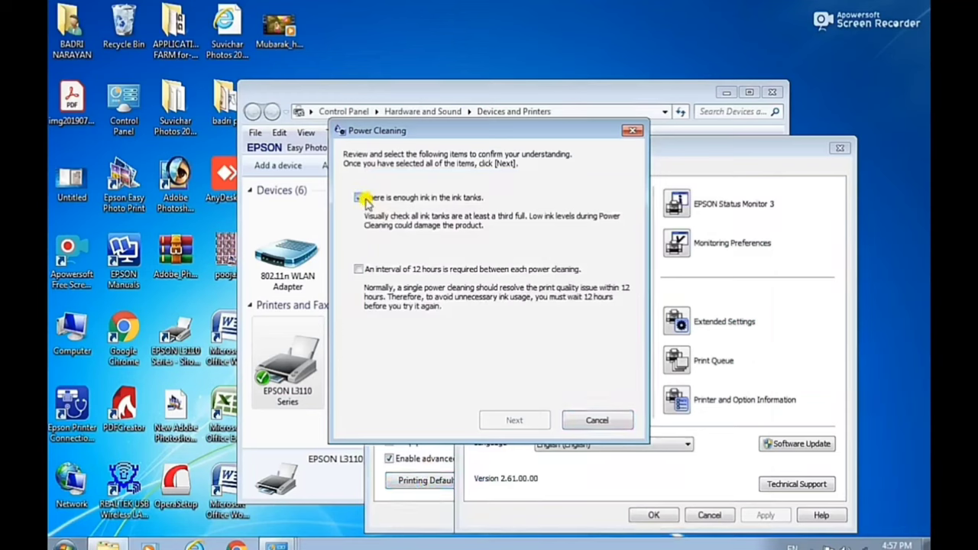
click(359, 270)
click(514, 420)
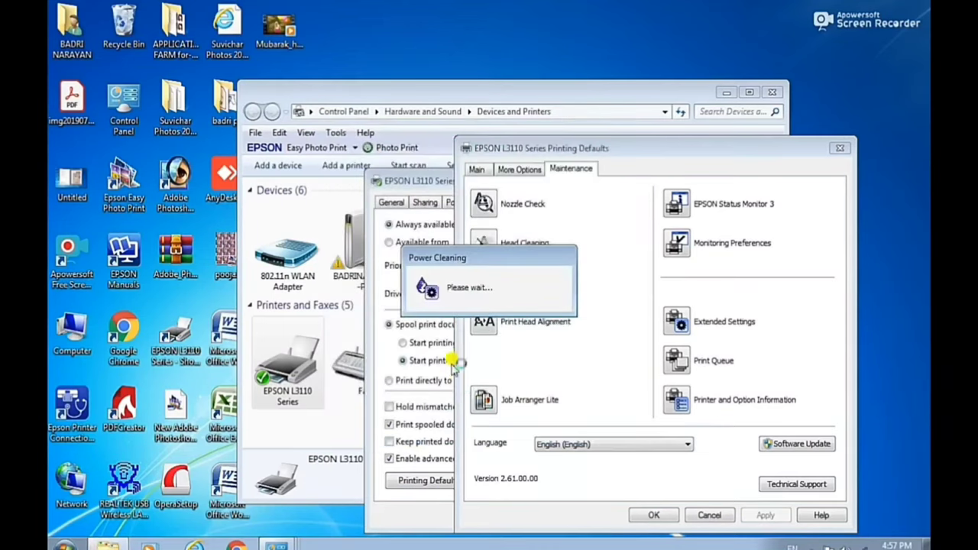
click(512, 403)
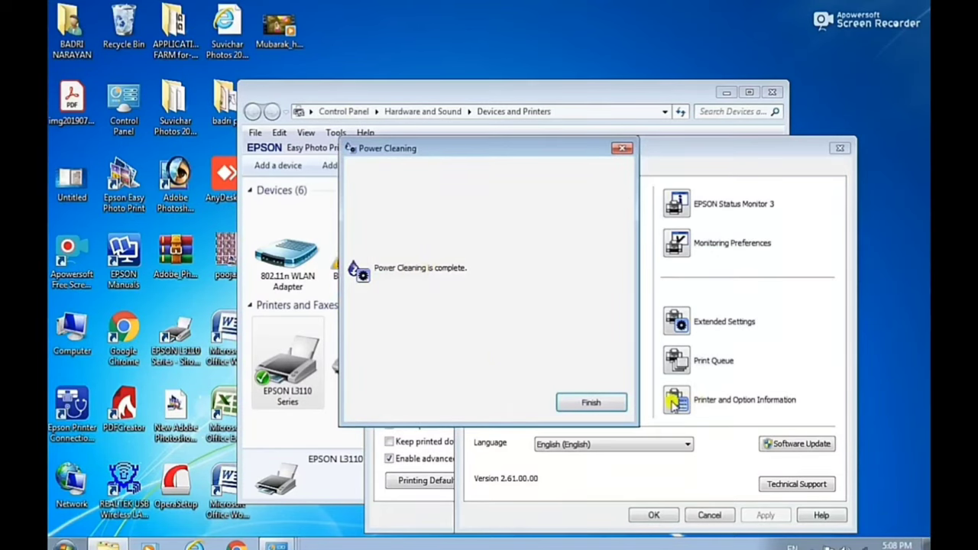
click(617, 405)
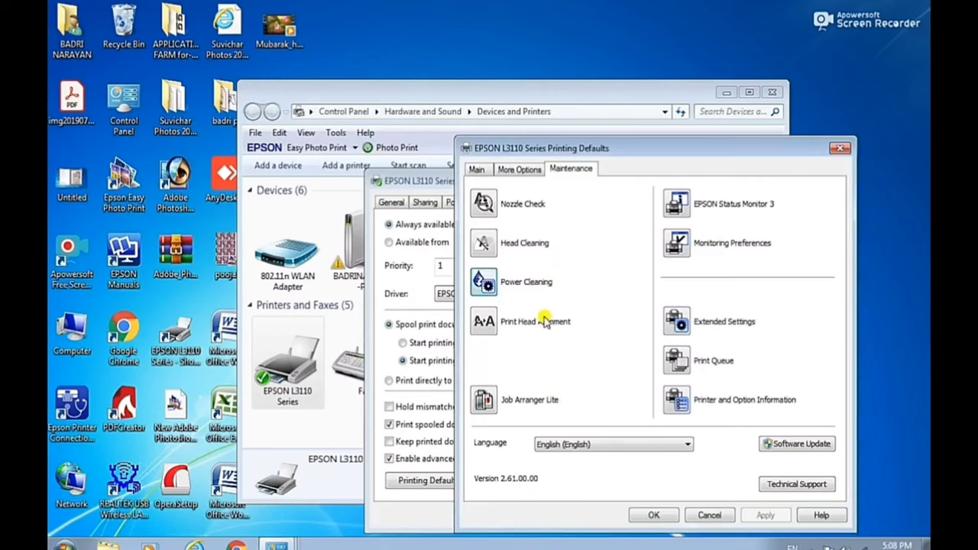
- Start Print Head Alignment, skip the vertical sheet, print the black horizontal alignment sheet, and close the alignment and printer dialogs
click(484, 325)
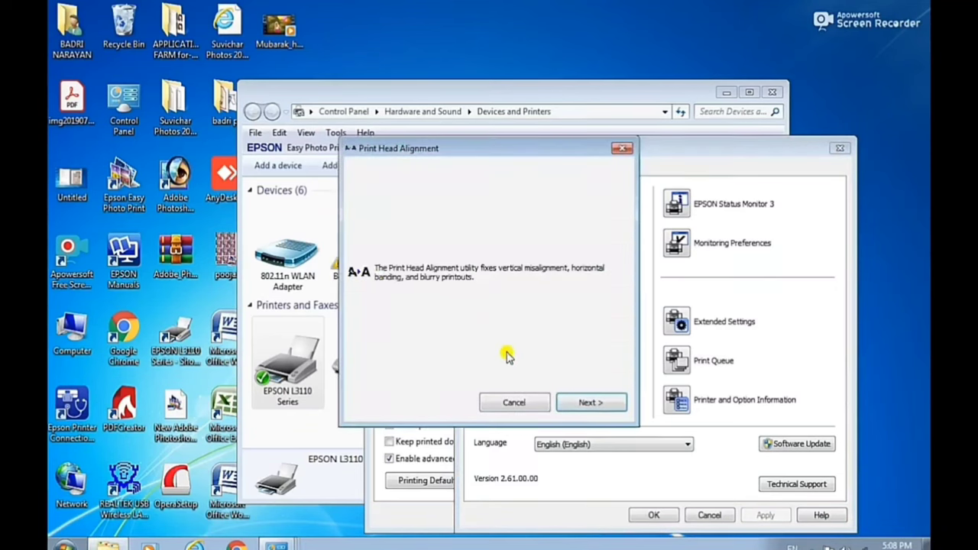
click(566, 405)
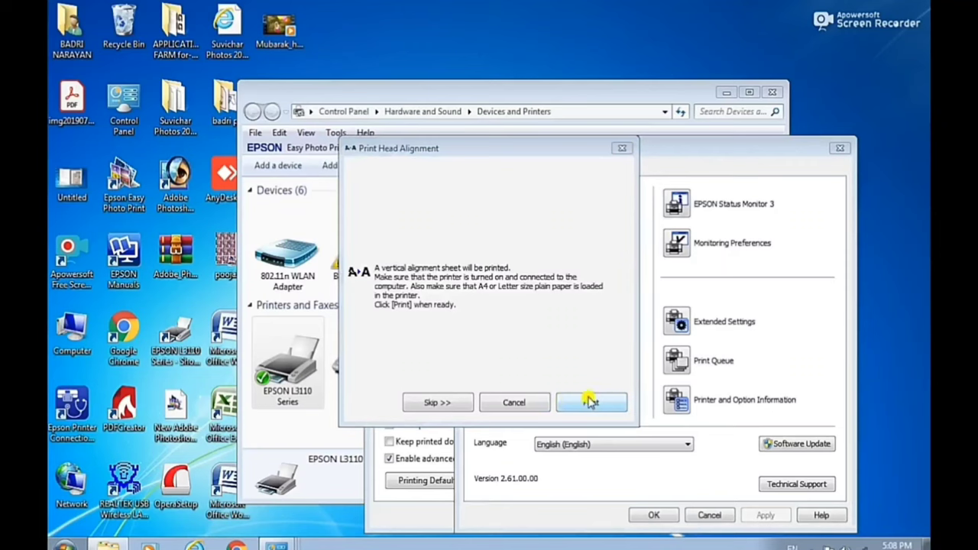
click(439, 403)
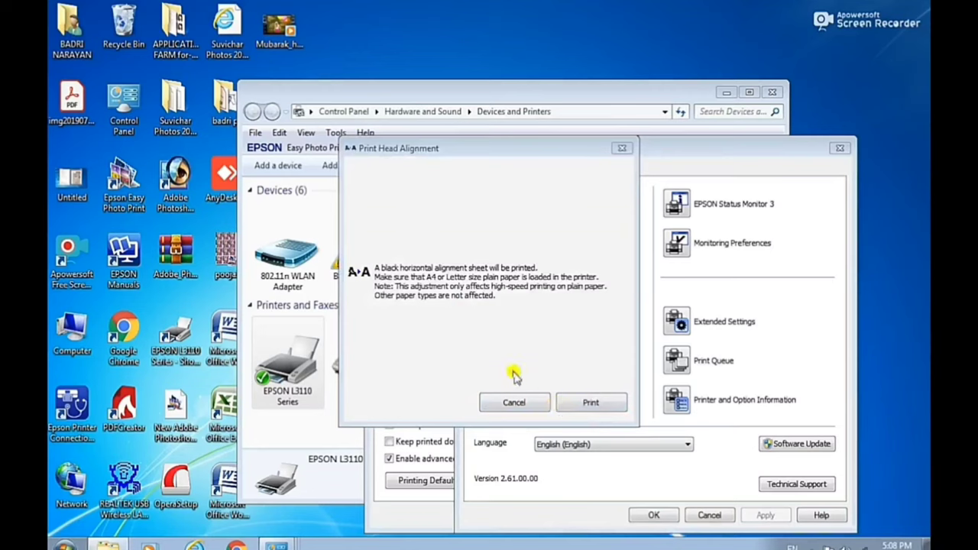
click(577, 404)
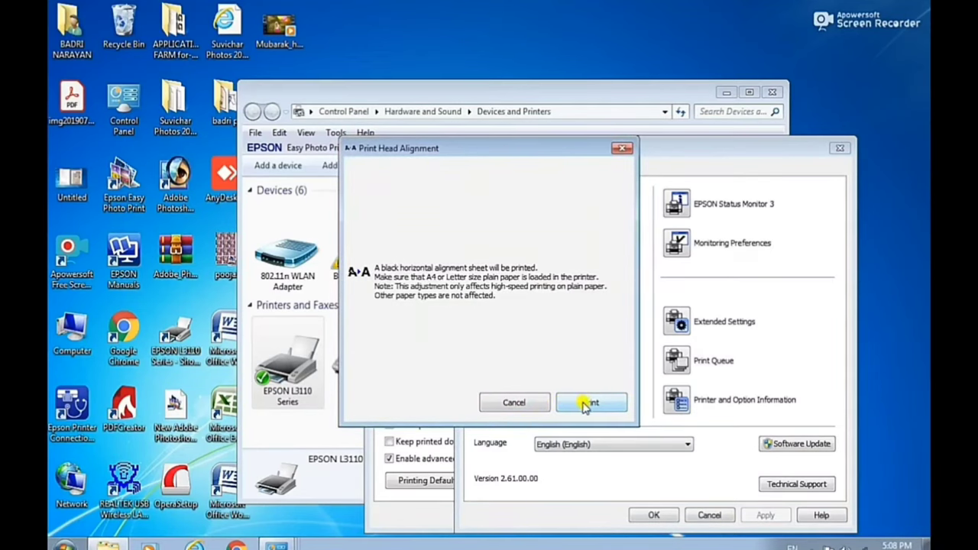
click(584, 405)
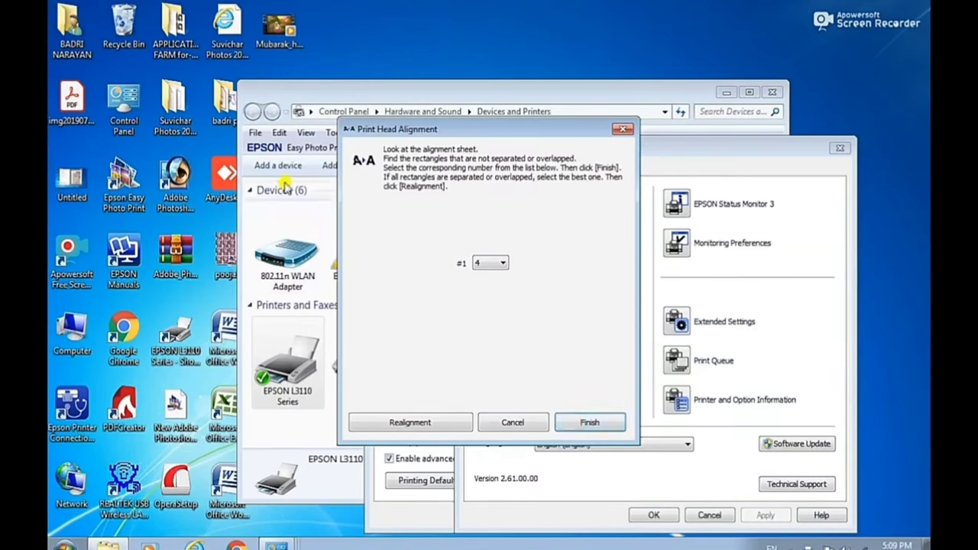
click(625, 130)
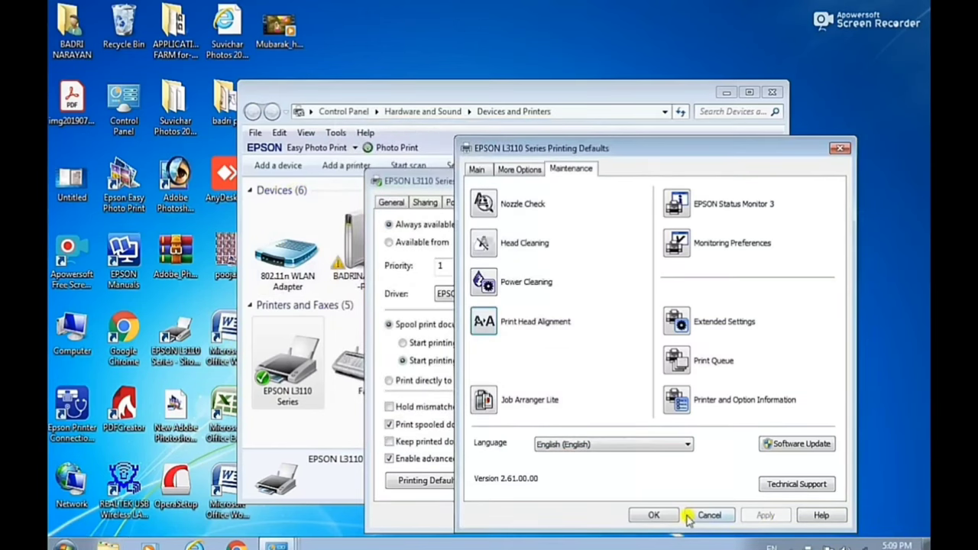
click(655, 515)
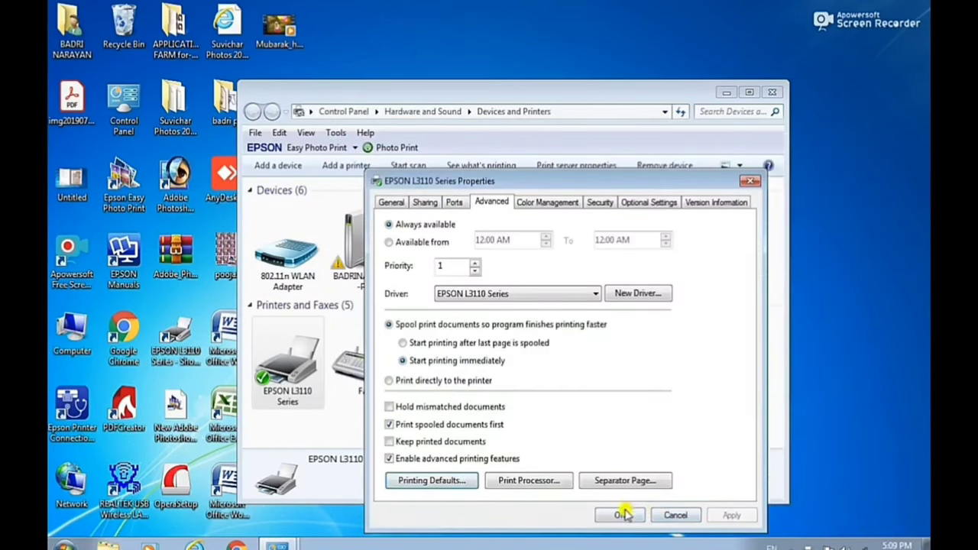
click(622, 513)
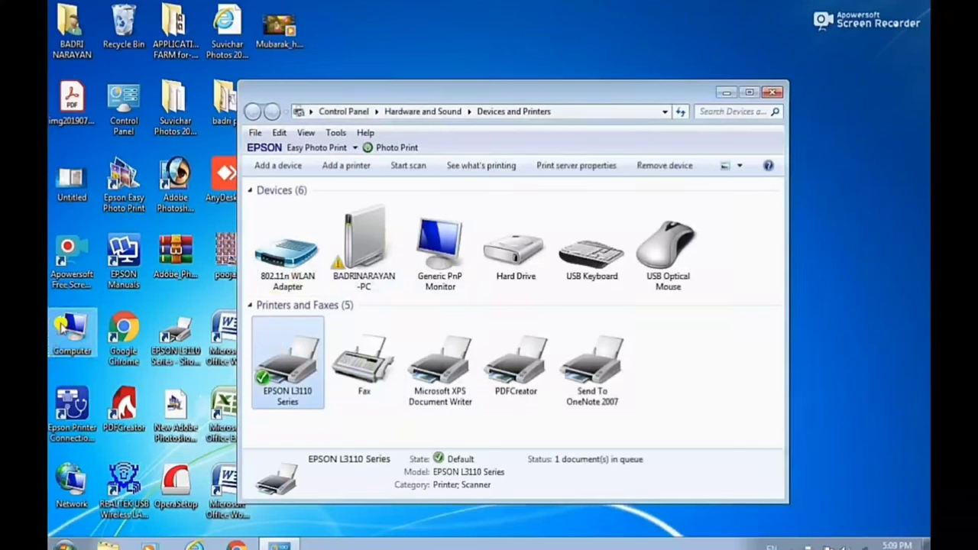
- Print a test page from the EPSON L3110 Series printer properties and close the Devices and Printers window
right_click(309, 344)
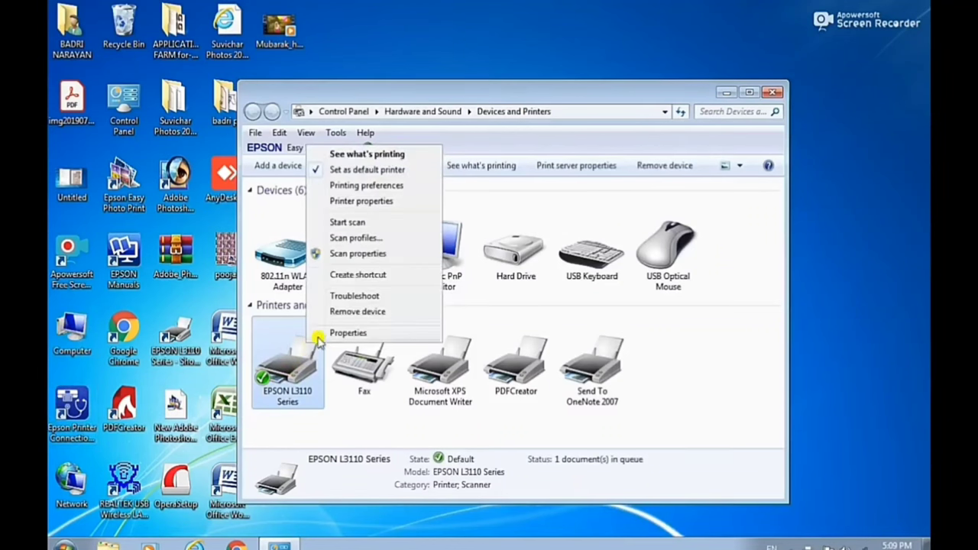
click(367, 203)
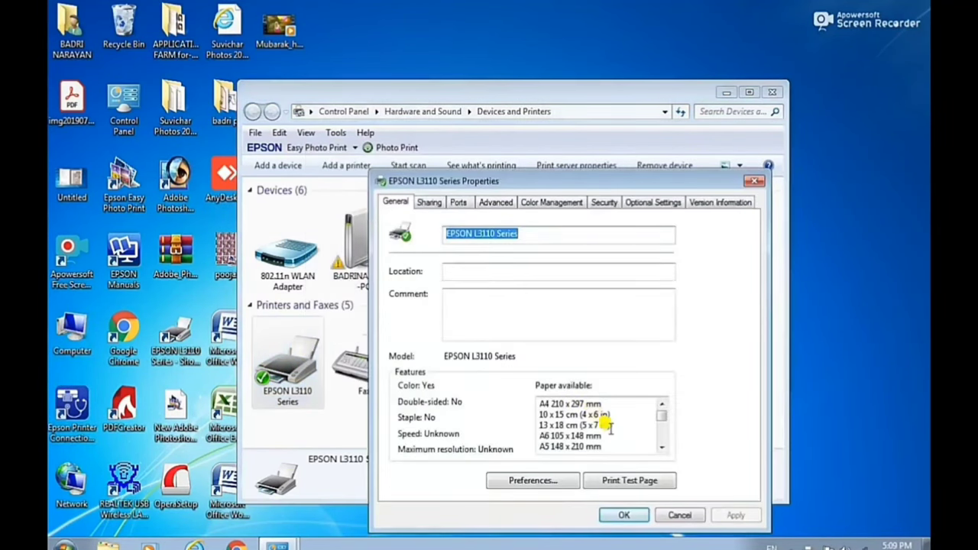
click(633, 483)
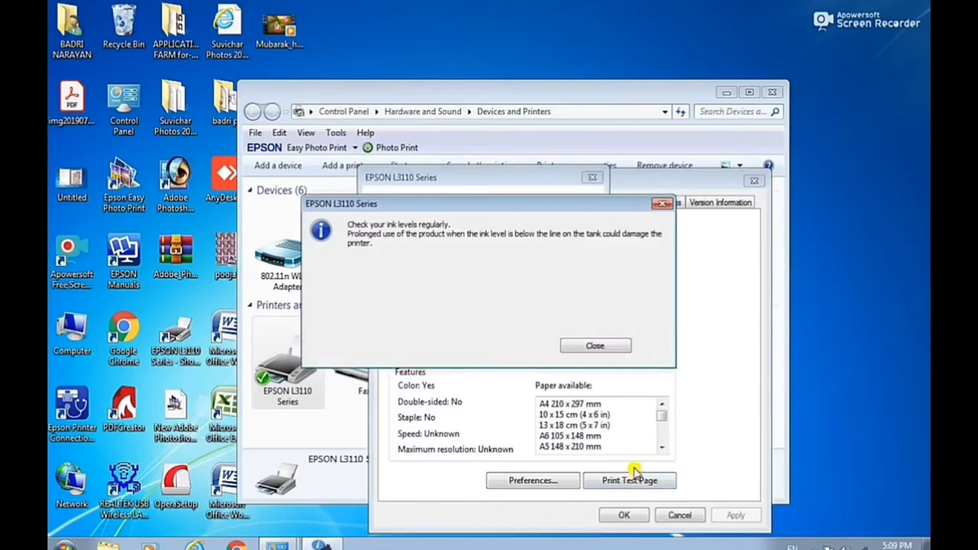
click(616, 345)
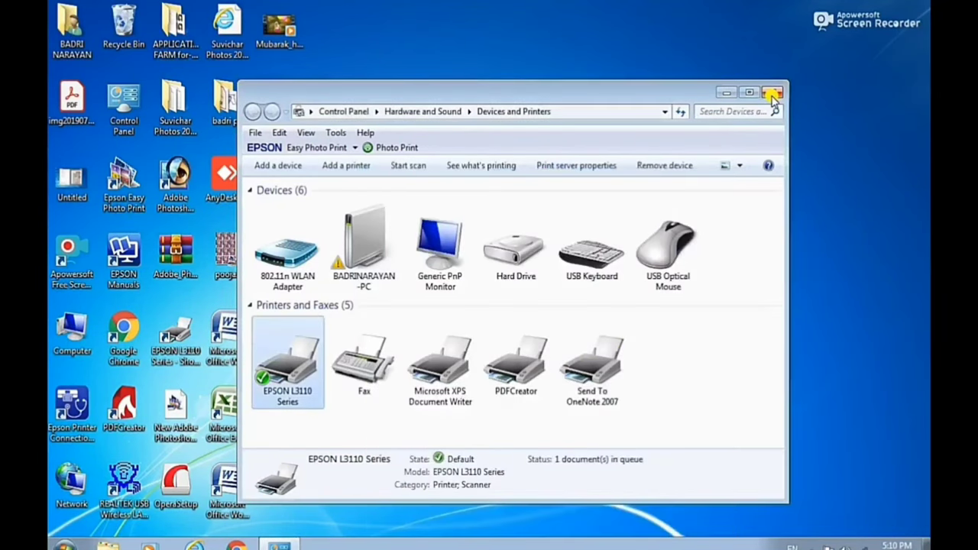
click(772, 92)
- Open Epson Scan 2, dismiss the earlier scan preview, and scan the page from the scanner glass at 200 dpi in JPEG format
double_click(280, 259)
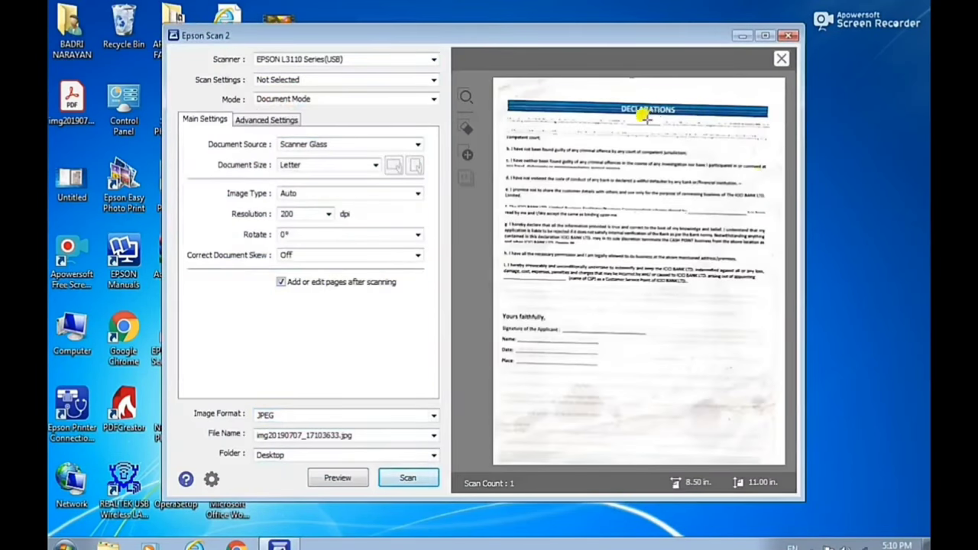
click(781, 59)
click(535, 330)
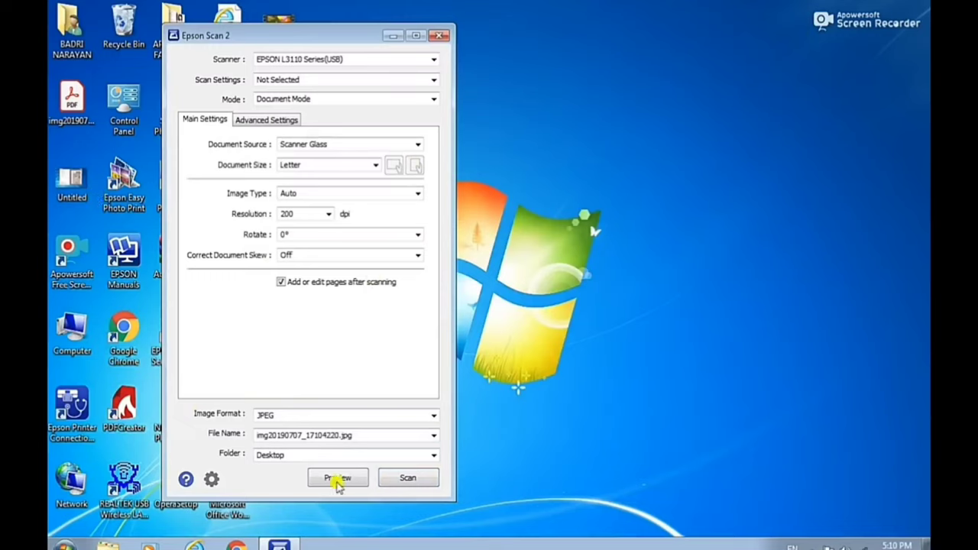
click(396, 479)
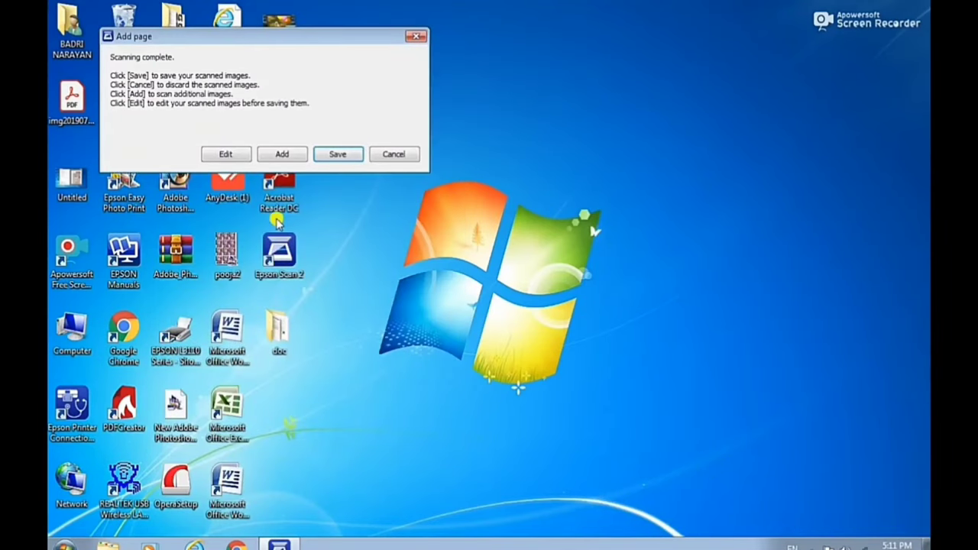
- Check the scanned page in the Editing Page window and save it to the Desktop
click(225, 153)
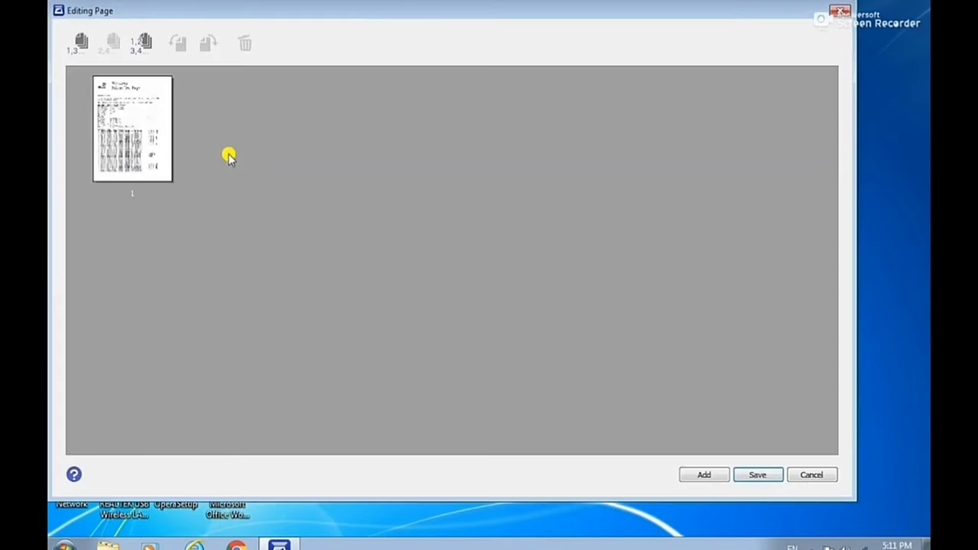
click(153, 151)
click(768, 481)
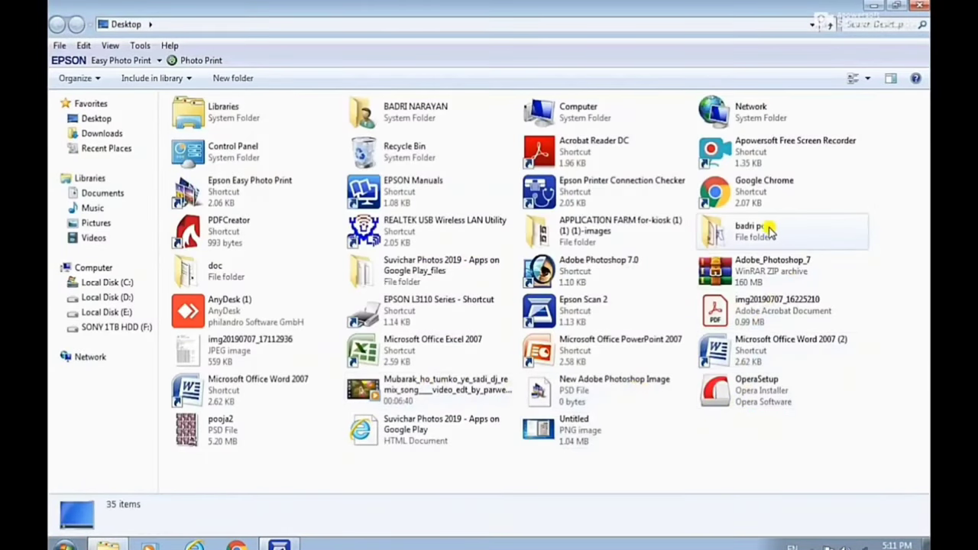
- Open the scanned image img20190707_17112936, examine the test page's print quality up close down to the driver file list, and close it
double_click(213, 352)
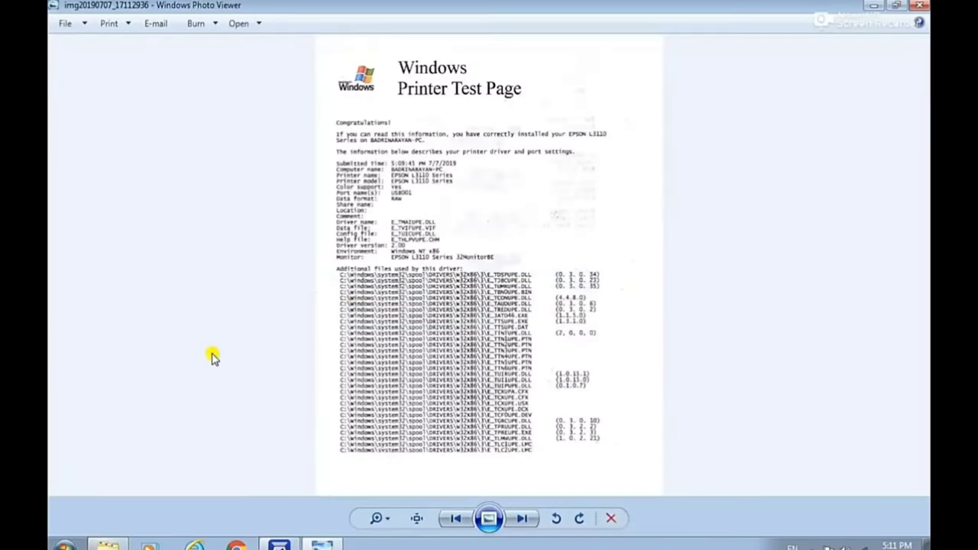
click(380, 519)
mouse_move(383, 518)
mouse_down()
mouse_move(386, 506)
mouse_move(375, 518)
mouse_up()
mouse_move(408, 290)
mouse_down()
mouse_move(404, 437)
mouse_move(412, 408)
mouse_up()
scroll(415, 412, down, 3)
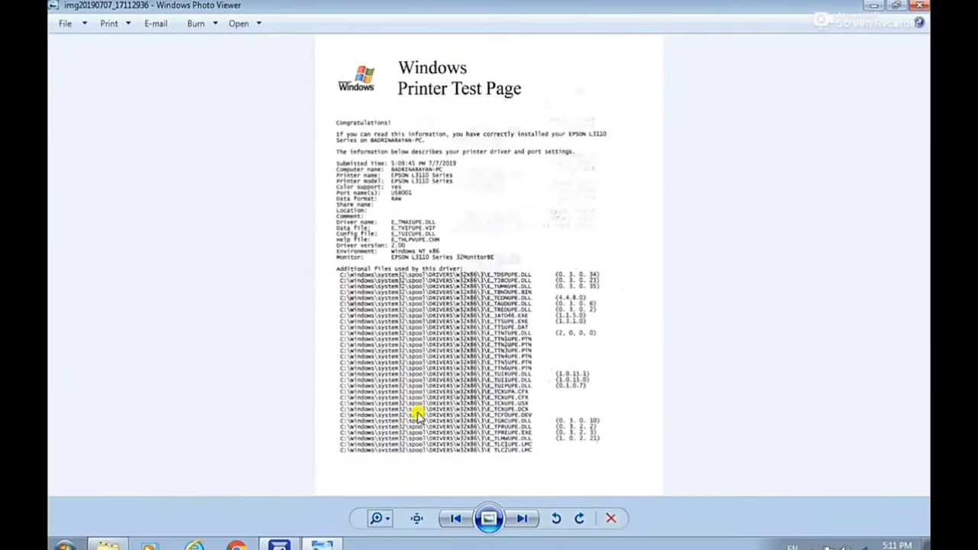
click(376, 519)
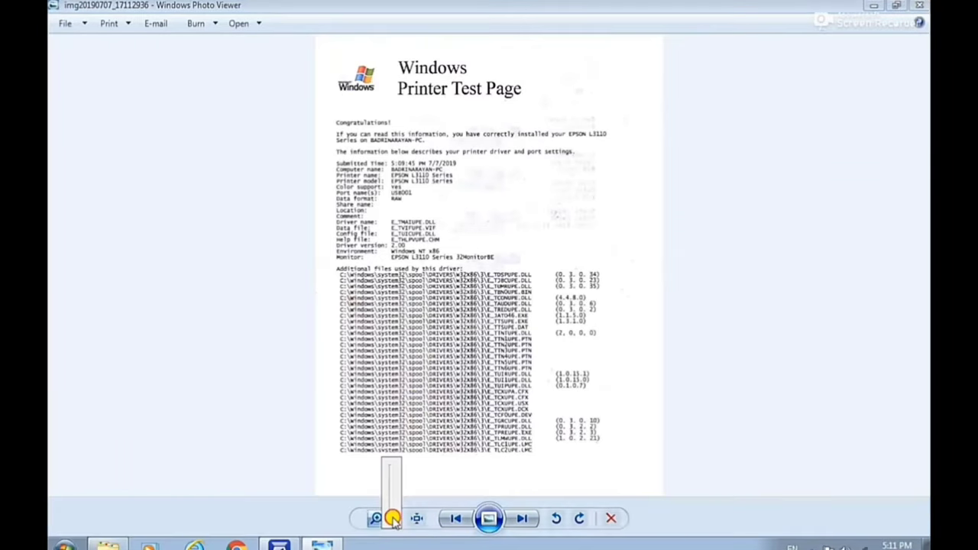
drag(395, 518, 405, 497)
drag(416, 422, 474, 380)
click(385, 520)
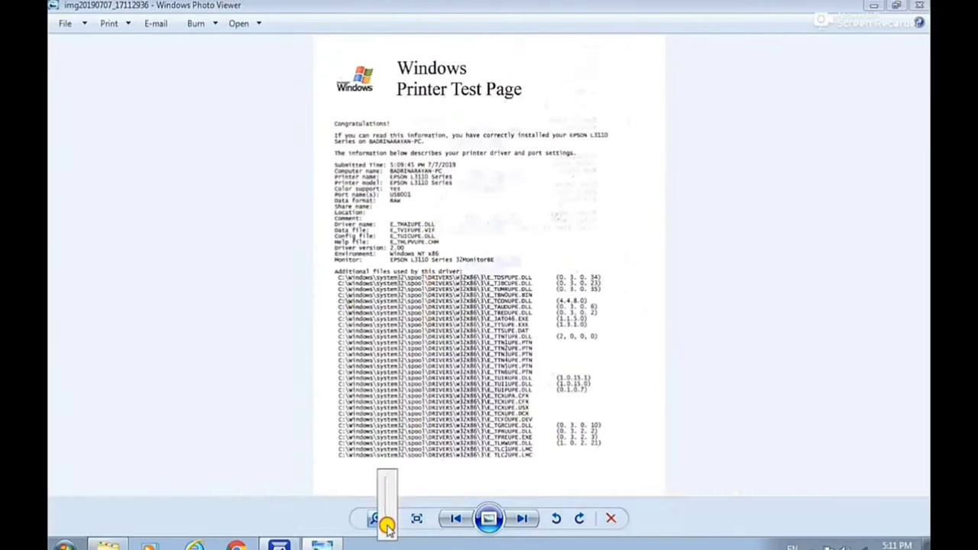
mouse_move(385, 525)
mouse_down()
mouse_move(380, 518)
mouse_move(388, 521)
mouse_up()
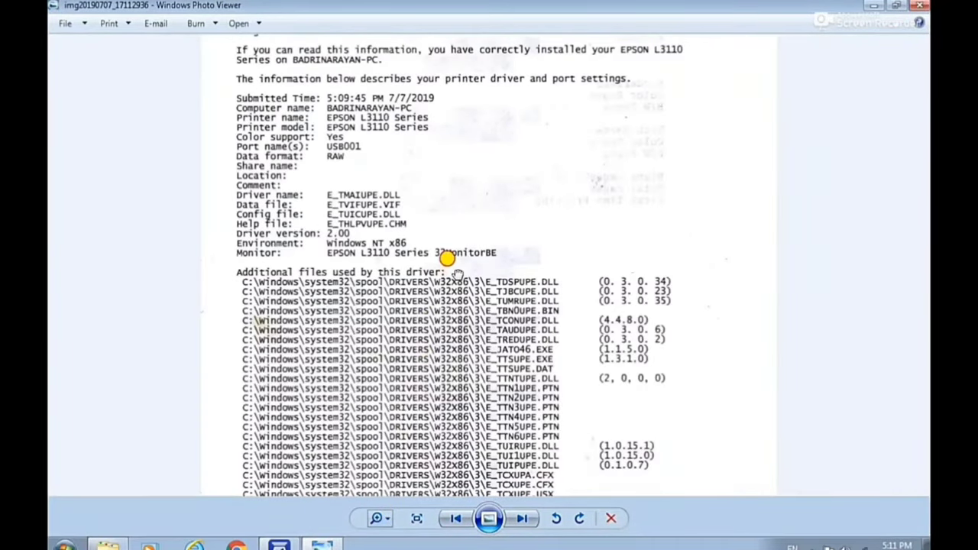
drag(447, 256, 516, 185)
drag(557, 346, 594, 227)
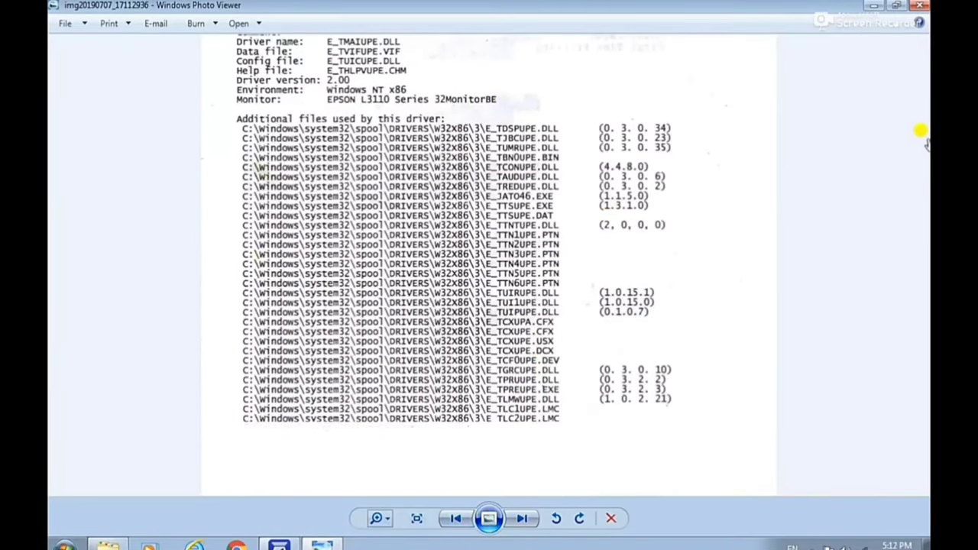
click(919, 6)
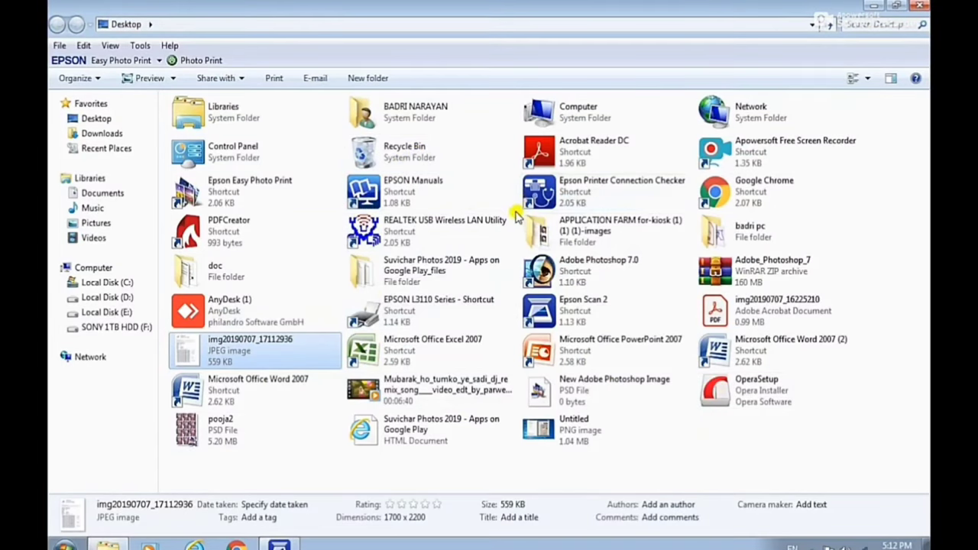
- Open the Untitled-1 photo sheet from the APPLICATION FARM for-kiosk images folder in Adobe Photoshop
double_click(573, 234)
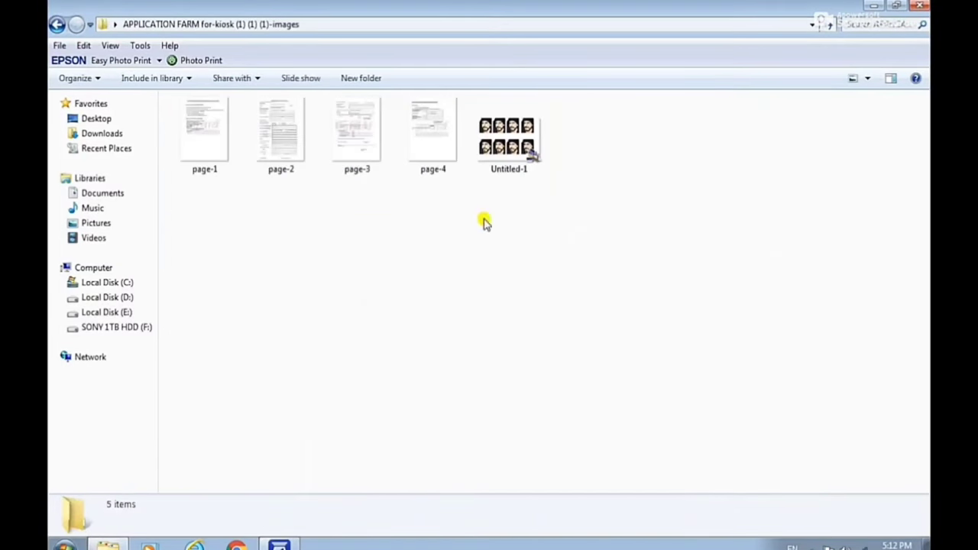
right_click(491, 156)
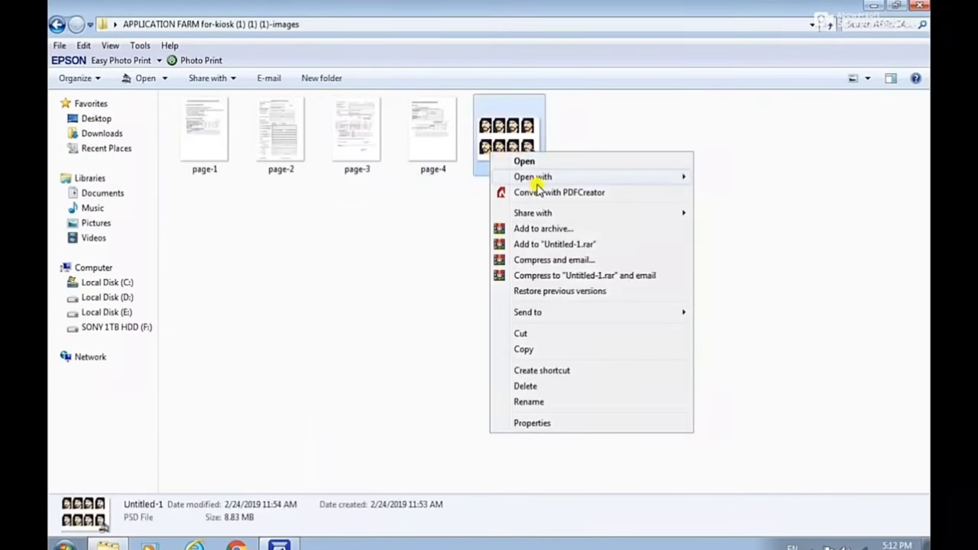
mouse_move(672, 181)
click(698, 179)
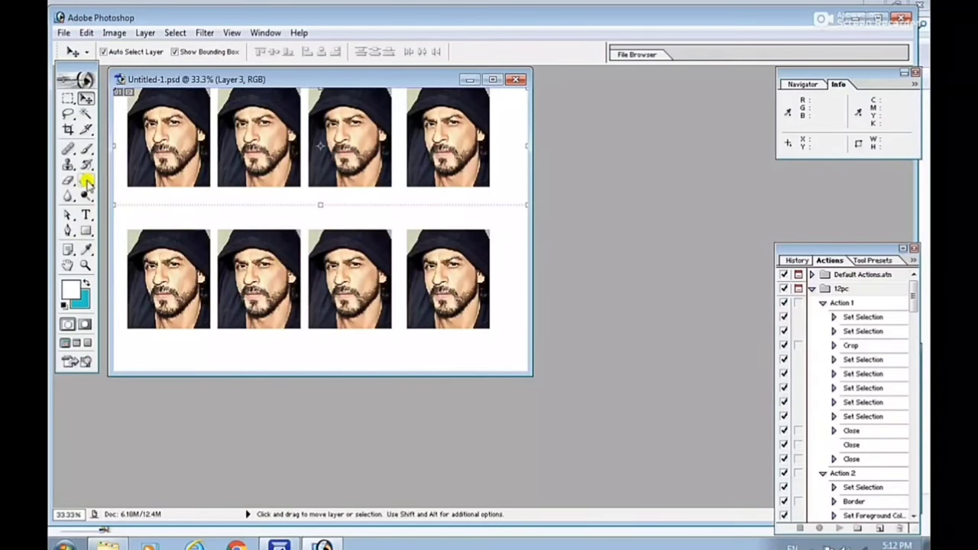
- Print one copy of the photo sheet at 100% scale on the EPSON L3110 Series and close Photoshop without saving changes
key(ctrl+p)
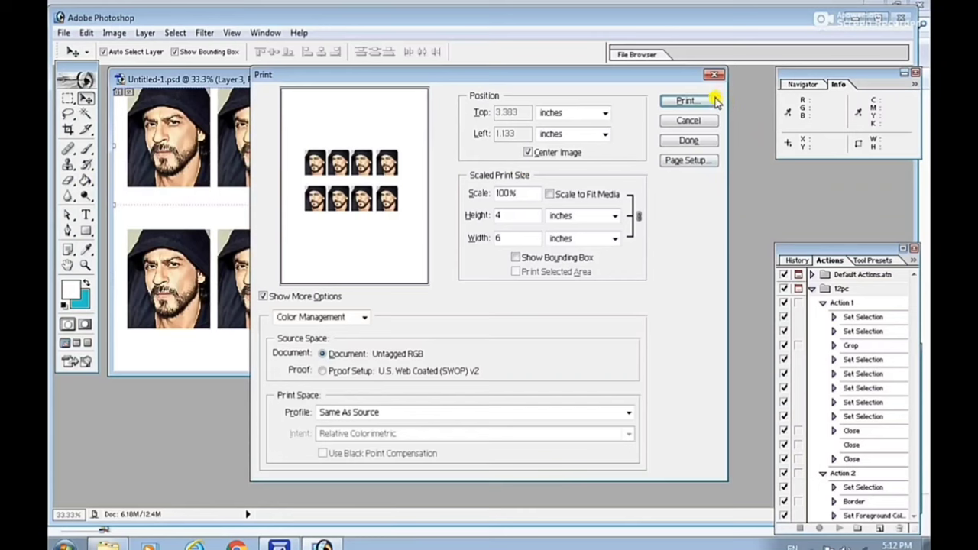
click(708, 103)
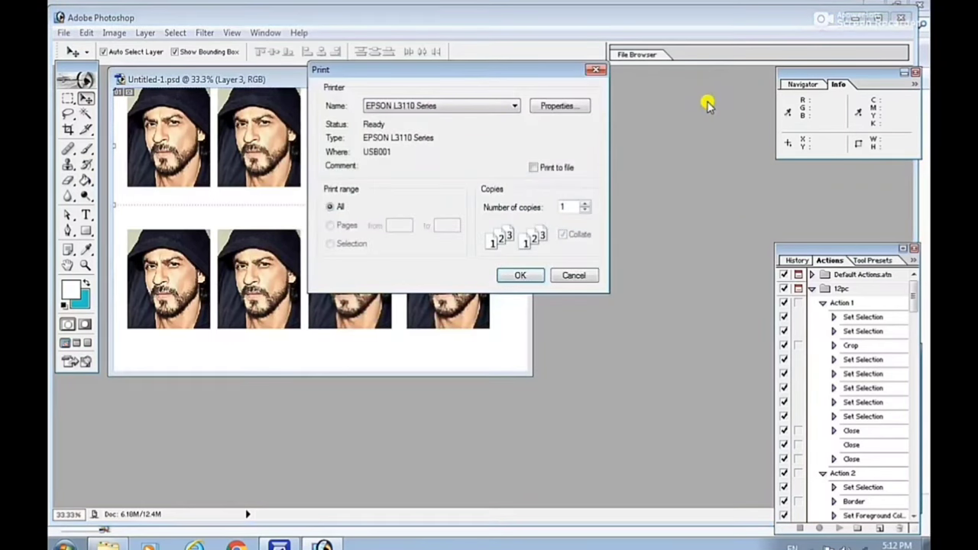
click(537, 278)
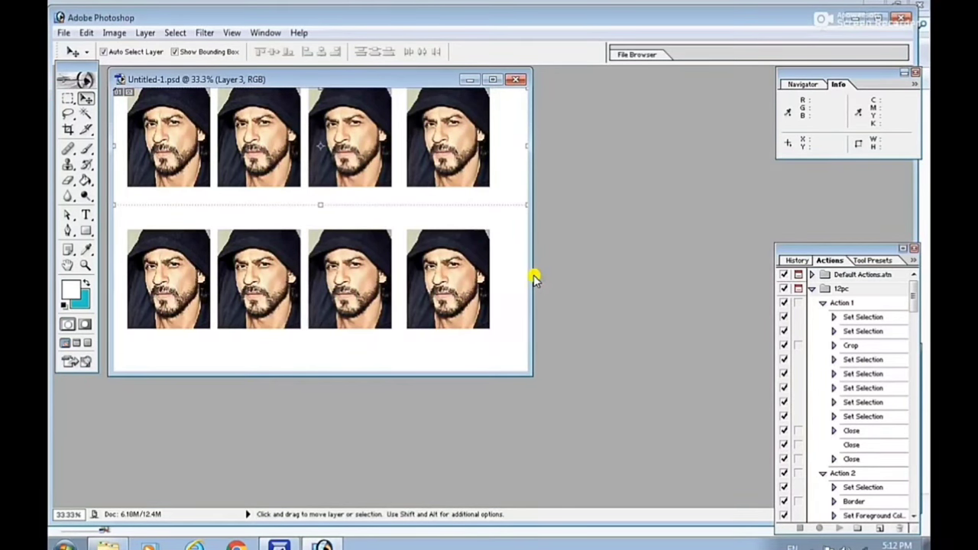
click(902, 17)
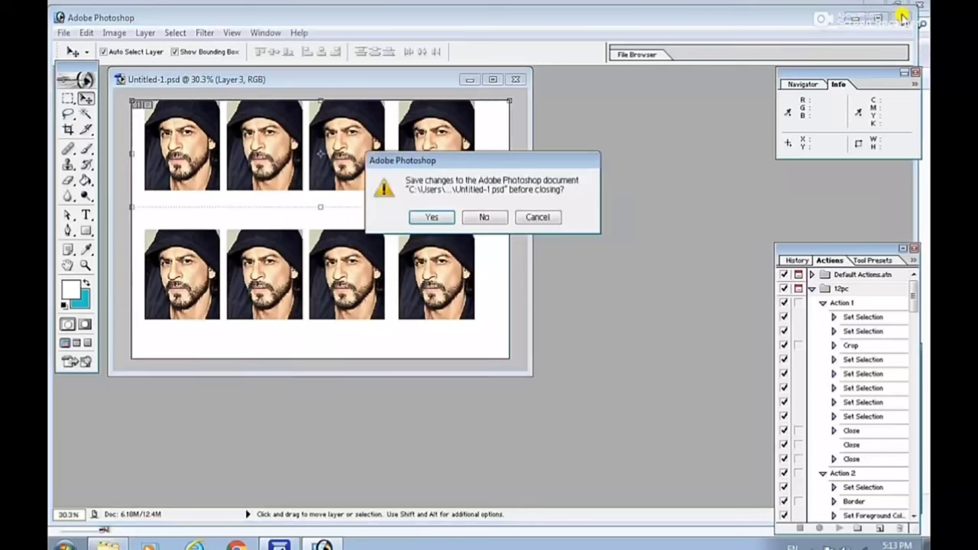
click(483, 218)
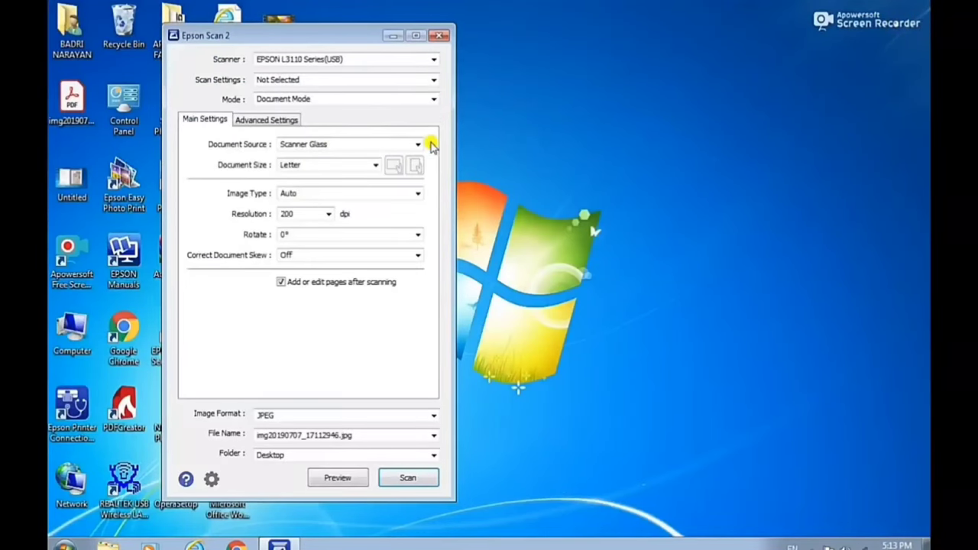
- Scan the printed photo sheet with Epson Scan 2, dismiss the EPSON Status Monitor, and save the scan to the Desktop
click(408, 478)
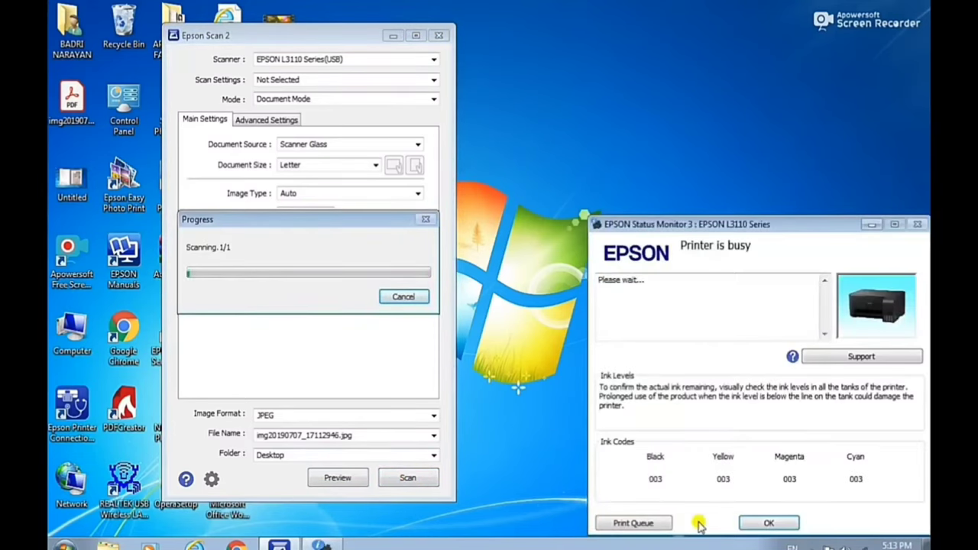
click(769, 523)
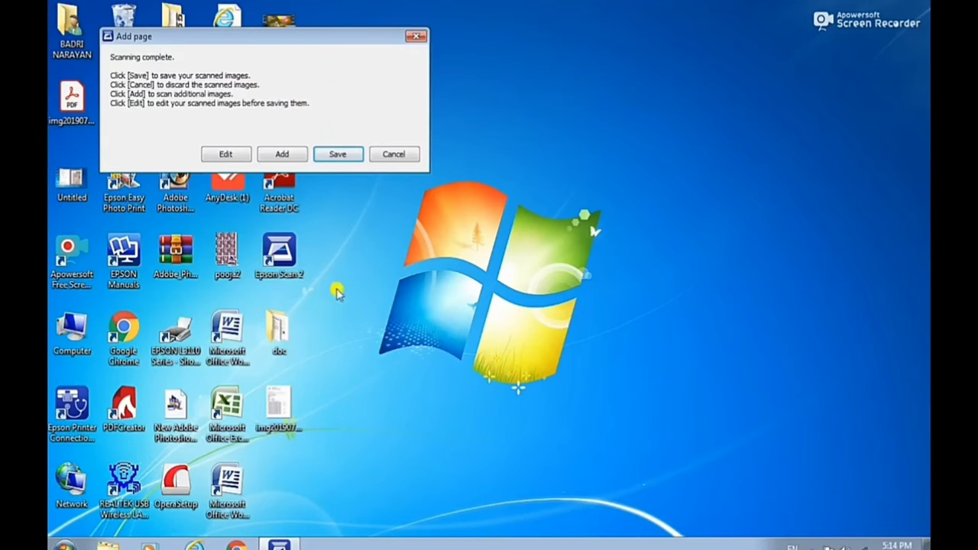
click(359, 150)
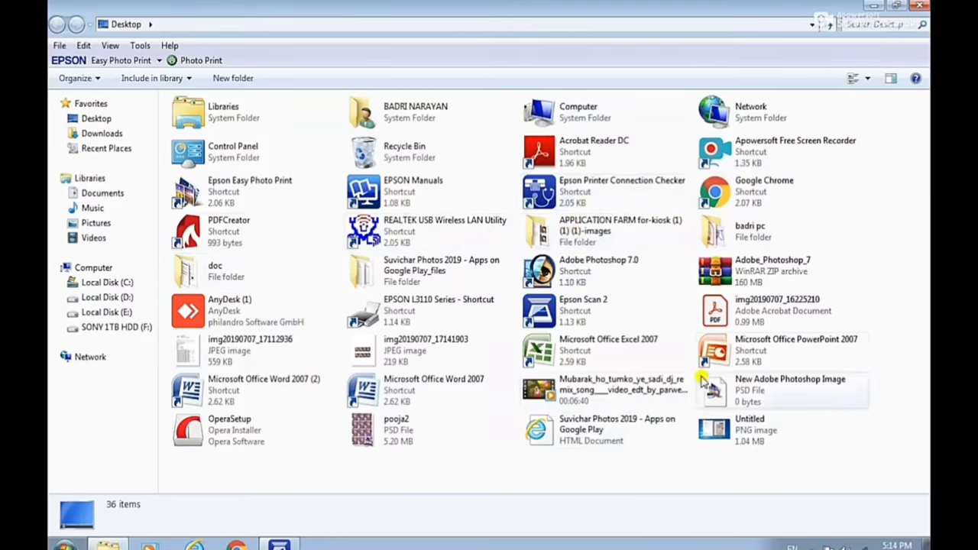
- Open the scanned image img20190707_17141903 and rotate it 180° so the portraits stand upright
click(732, 318)
double_click(417, 344)
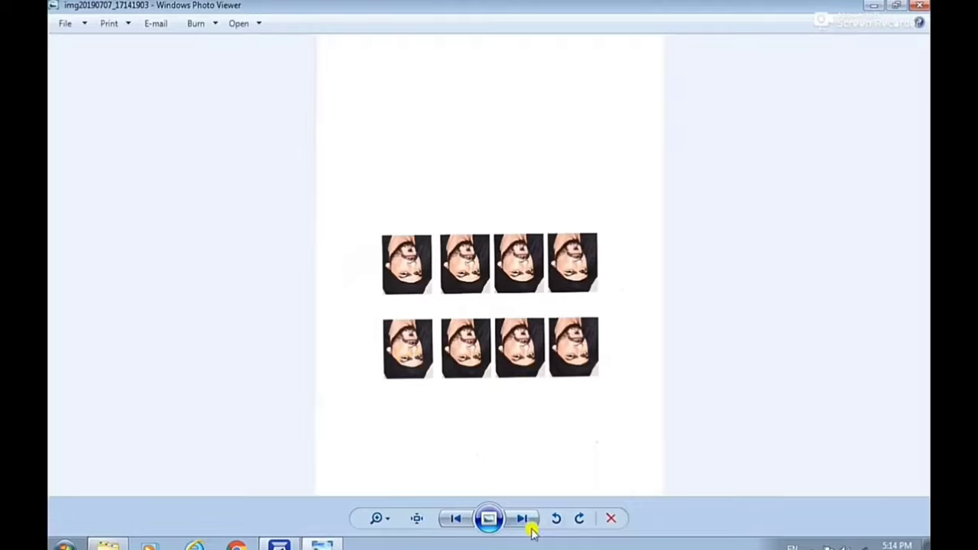
click(580, 519)
click(580, 520)
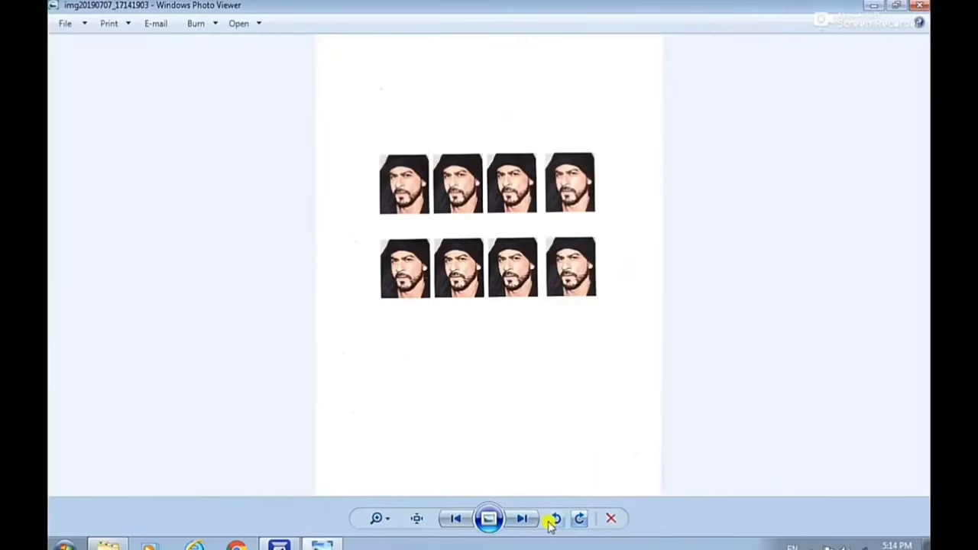
- Examine the color print quality of both portrait rows up close, and close the photo viewer
click(382, 519)
drag(384, 519, 391, 502)
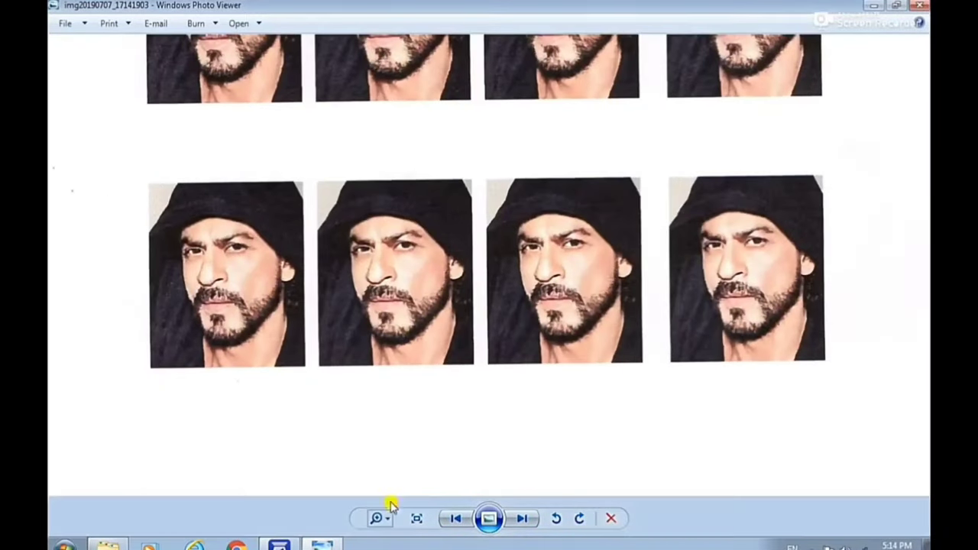
drag(795, 148, 825, 292)
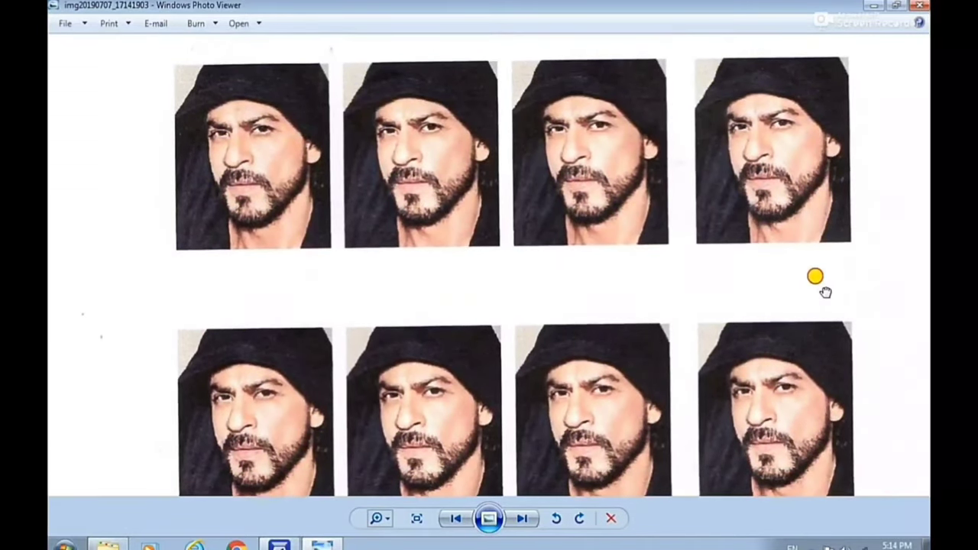
click(921, 7)
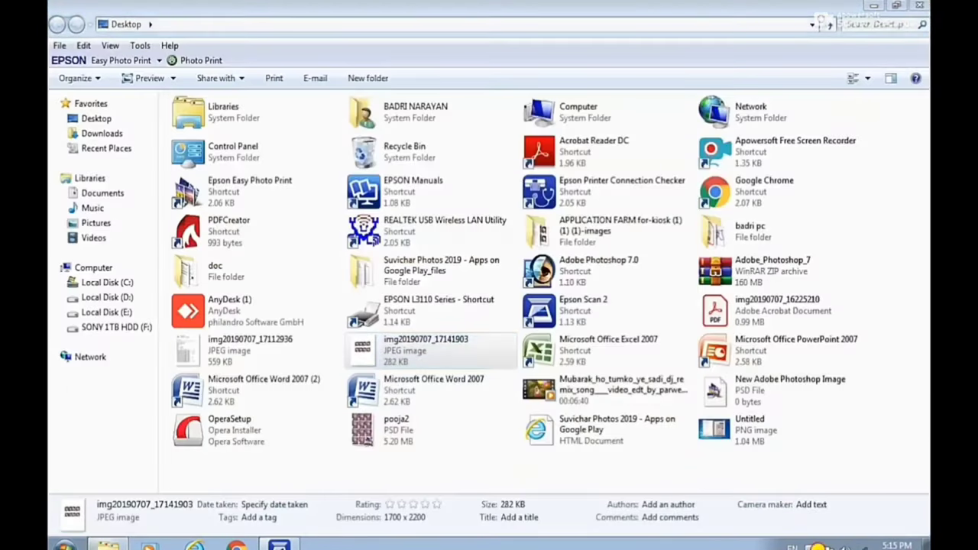
- Close the Desktop folder window and Epson Scan 2
click(812, 545)
click(832, 485)
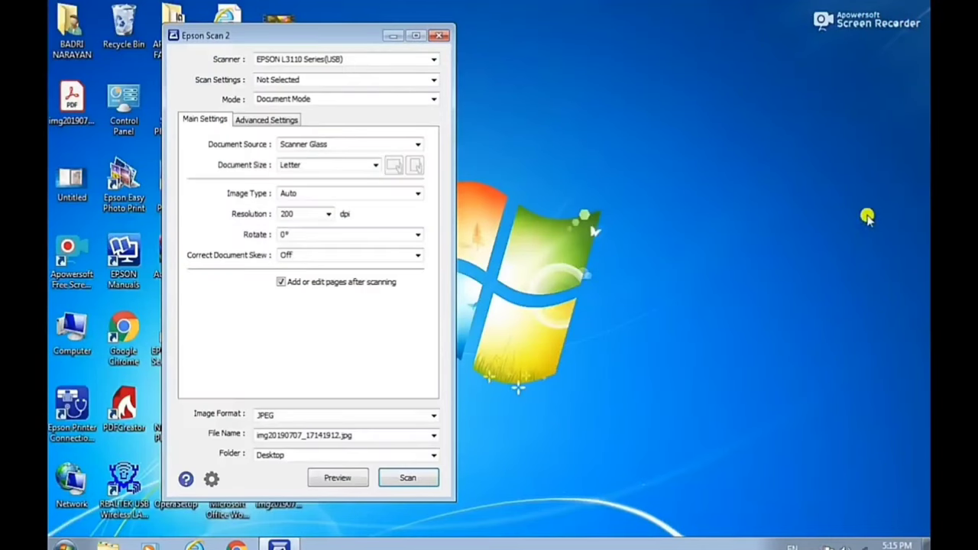
click(440, 35)
click(812, 545)
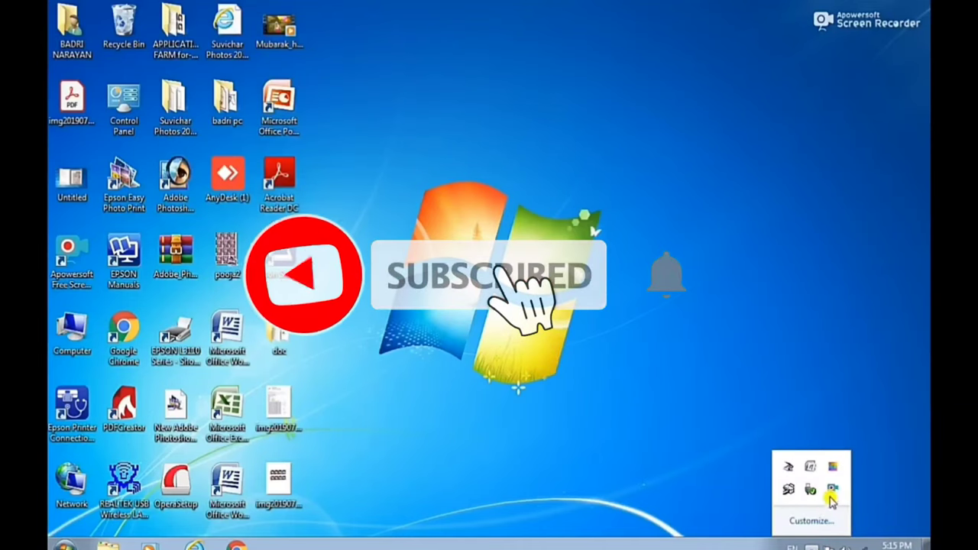
right_click(835, 488)
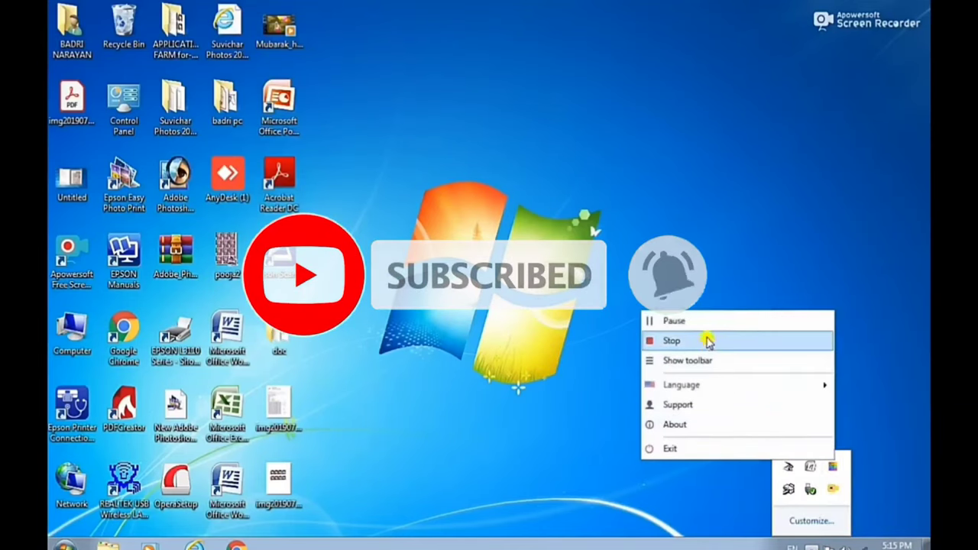